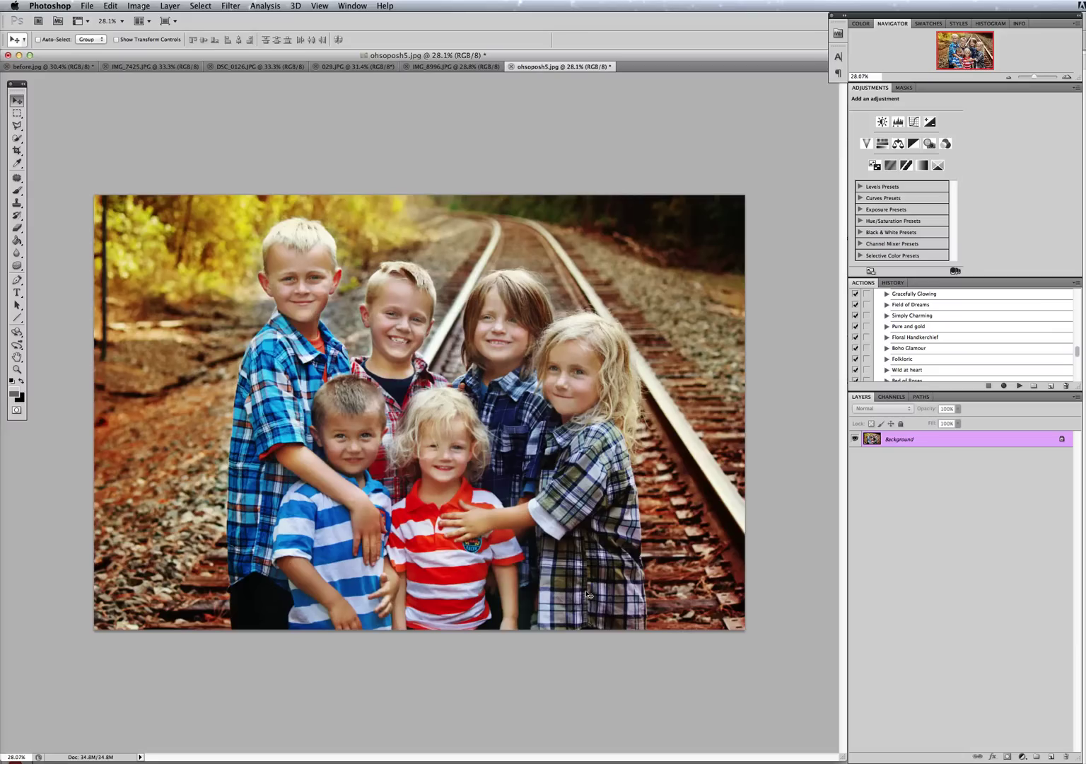
Step: Compare the unedited IMG_8996.JPG with the edited ohsoposh5.jpg, ending on the edited photo
left_click(609, 585)
left_click(454, 66)
left_click(537, 68)
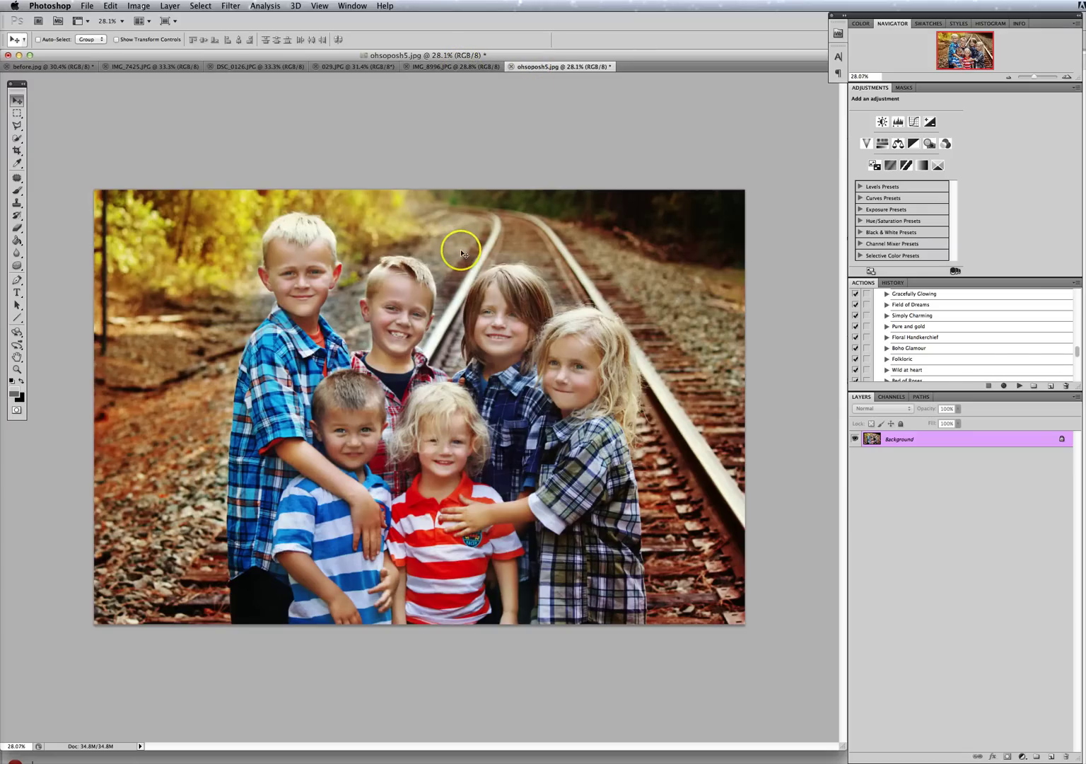
left_click(572, 352)
left_click(546, 316)
left_click(567, 213)
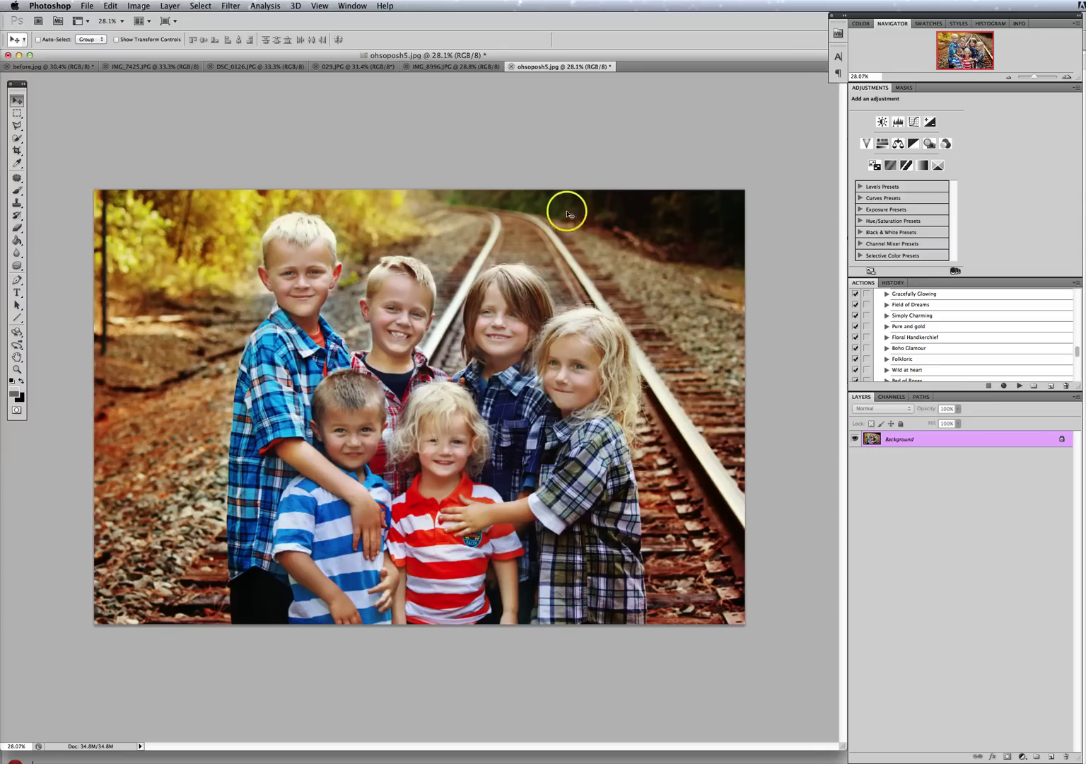
left_click(442, 67)
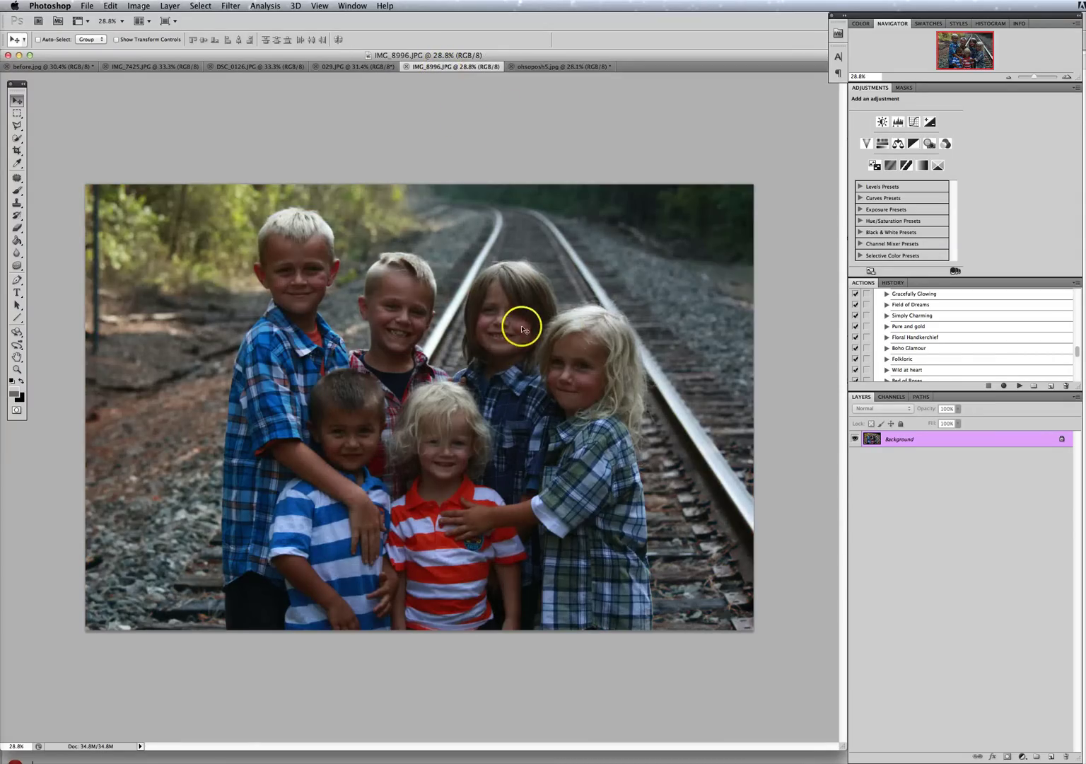
left_click(555, 68)
left_click(445, 66)
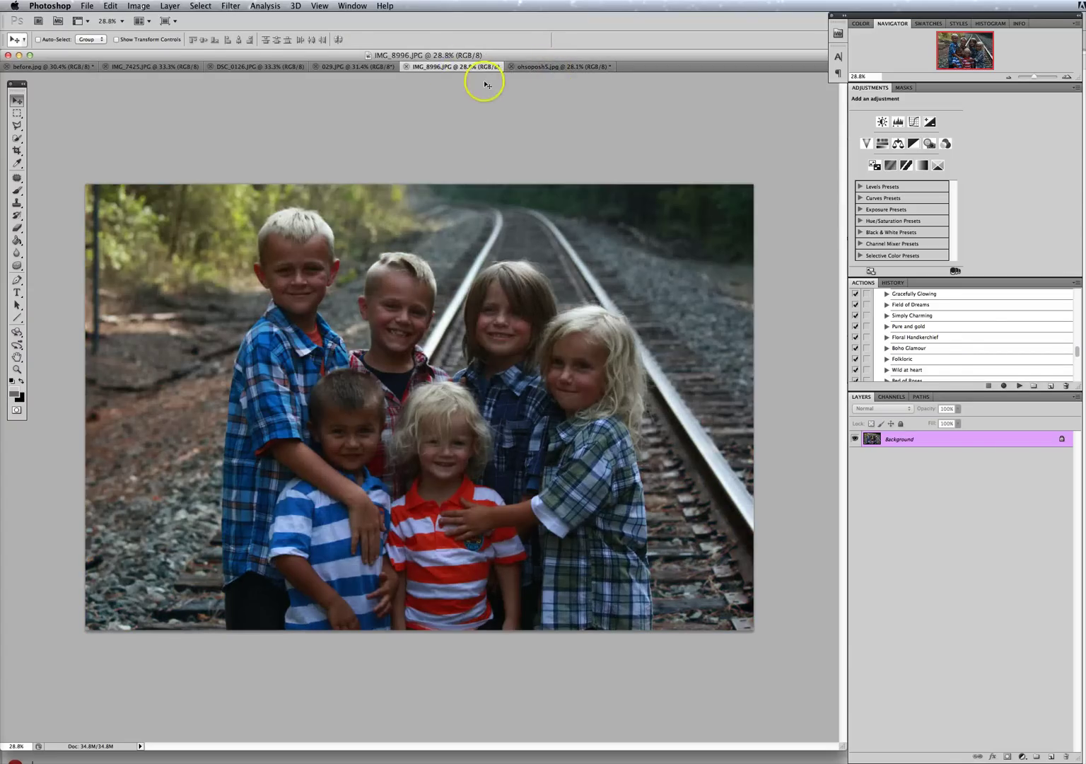
left_click(553, 68)
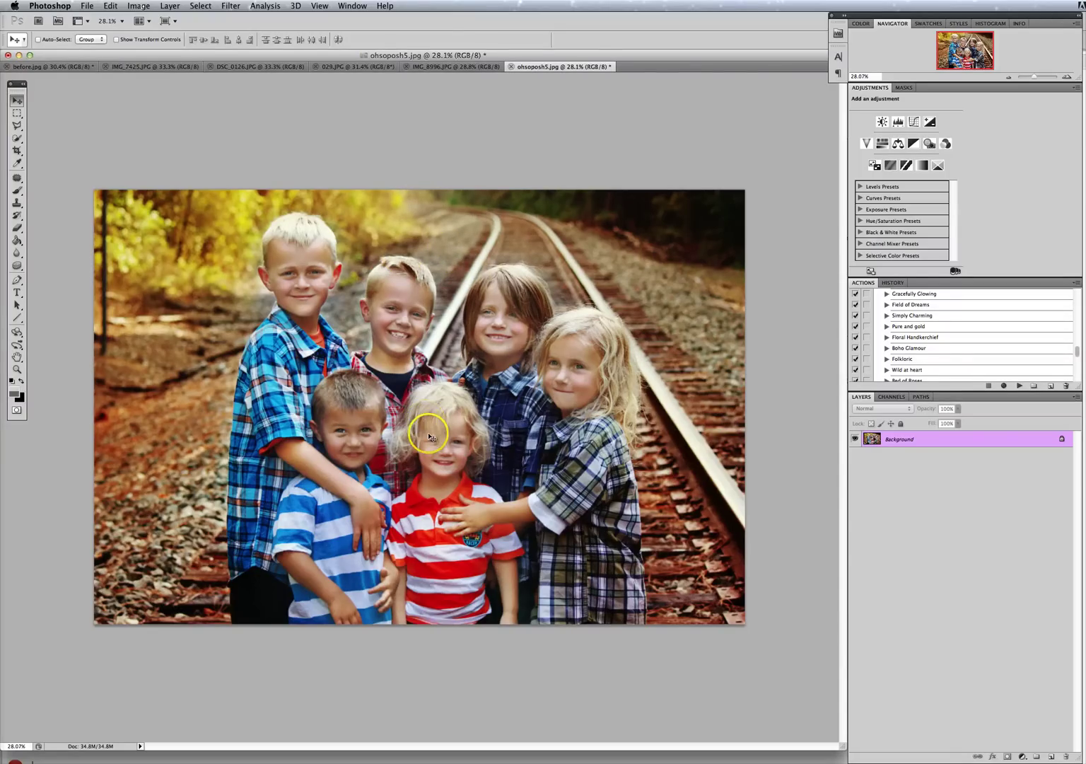
Step: Use the Move tool to copy the edited photo into IMG_8996.JPG as a new layer and align it over the original
key("b")
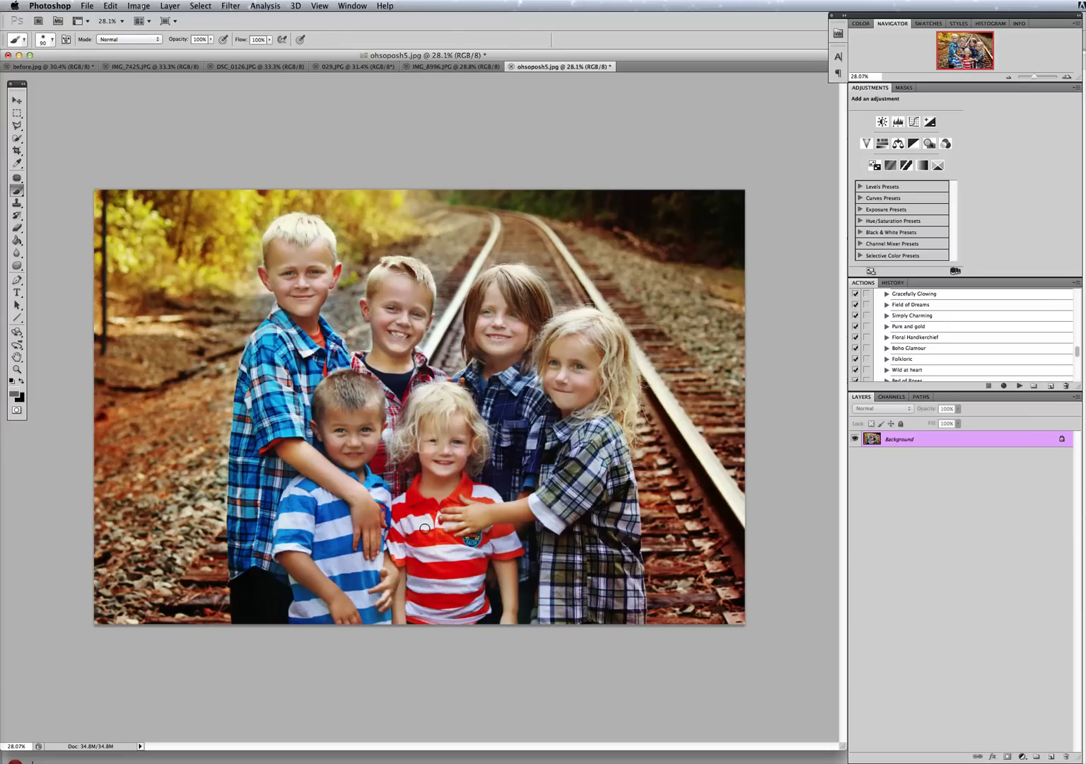
key("v")
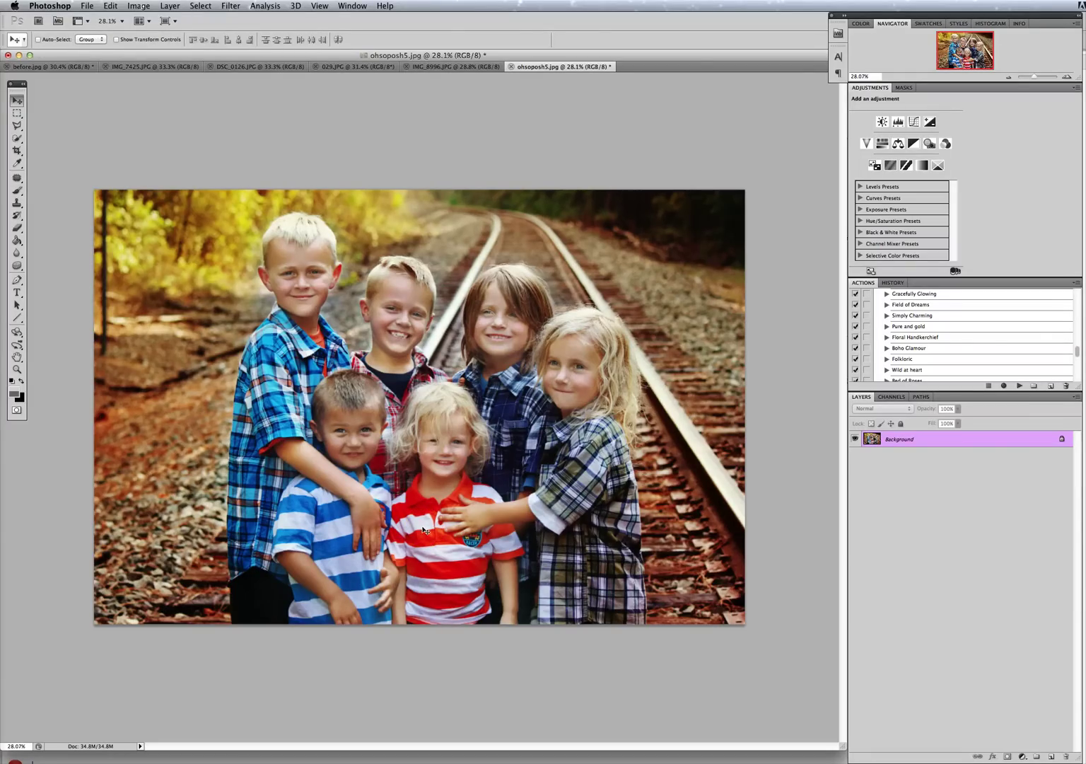
left_click(420, 526)
mouse_move(485, 247)
left_mouse_down()
mouse_move(461, 275)
mouse_move(481, 288)
mouse_move(456, 294)
mouse_move(494, 244)
left_mouse_up()
left_click(461, 271)
left_click(444, 69)
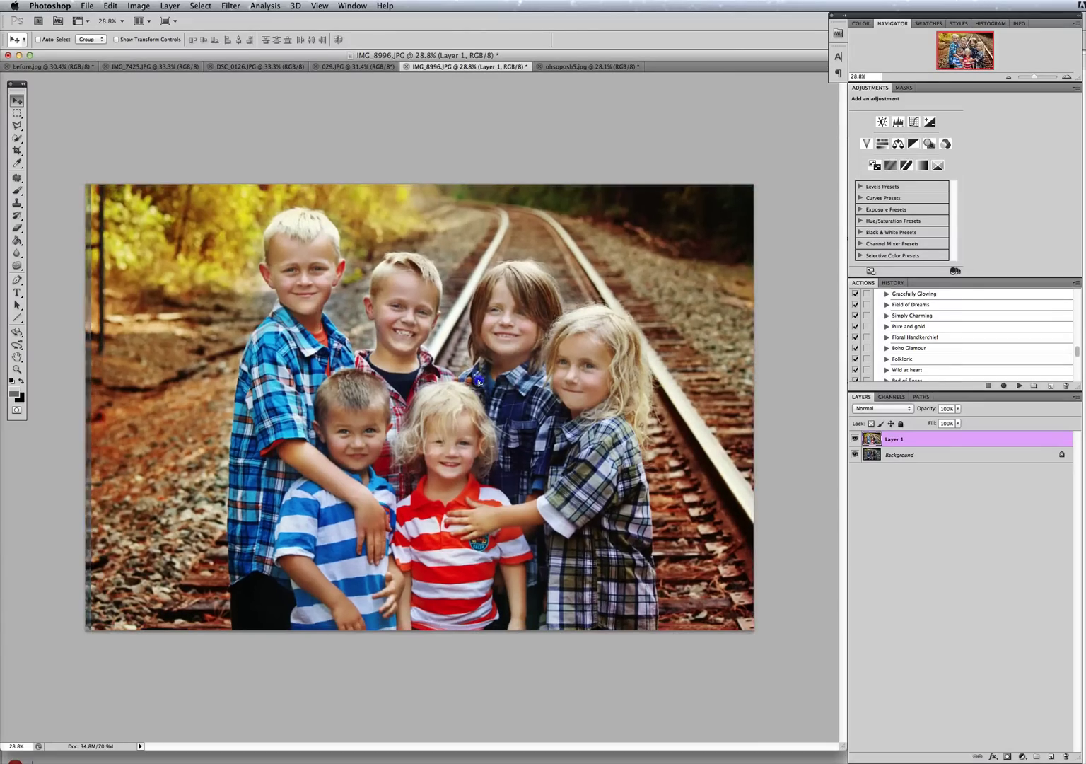
left_click_drag(479, 381, 468, 383)
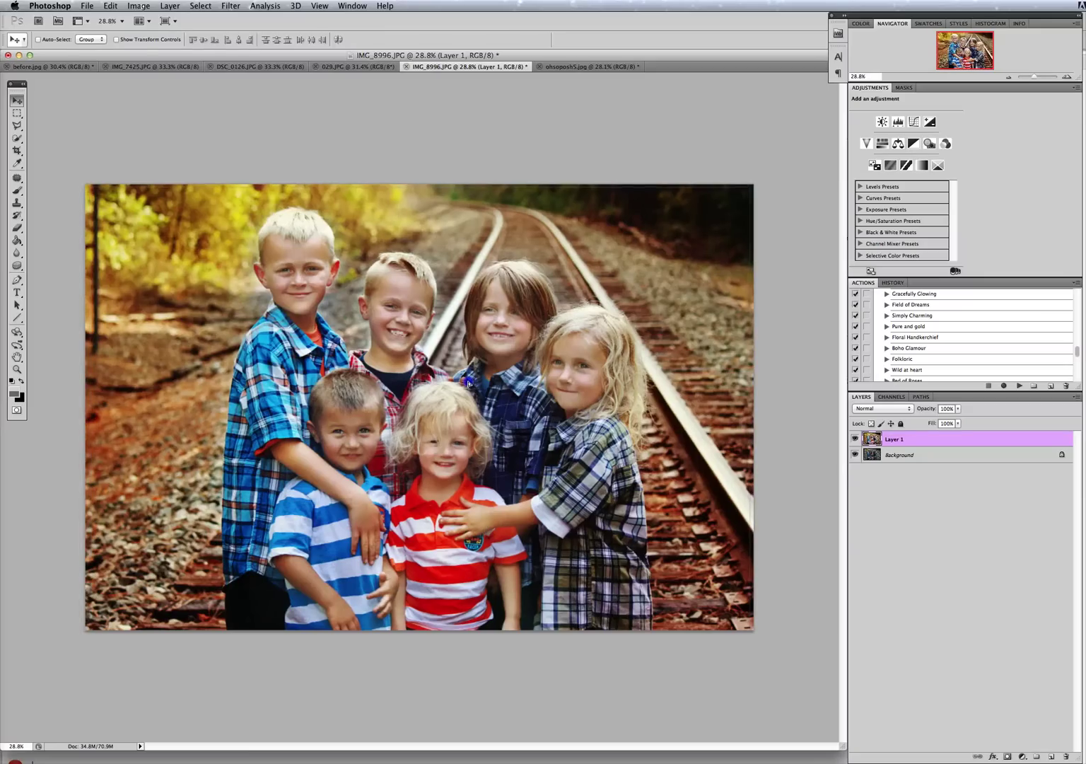
Step: Toggle Layer 1's visibility several times to compare the edited photo with the original underneath
left_click(854, 439)
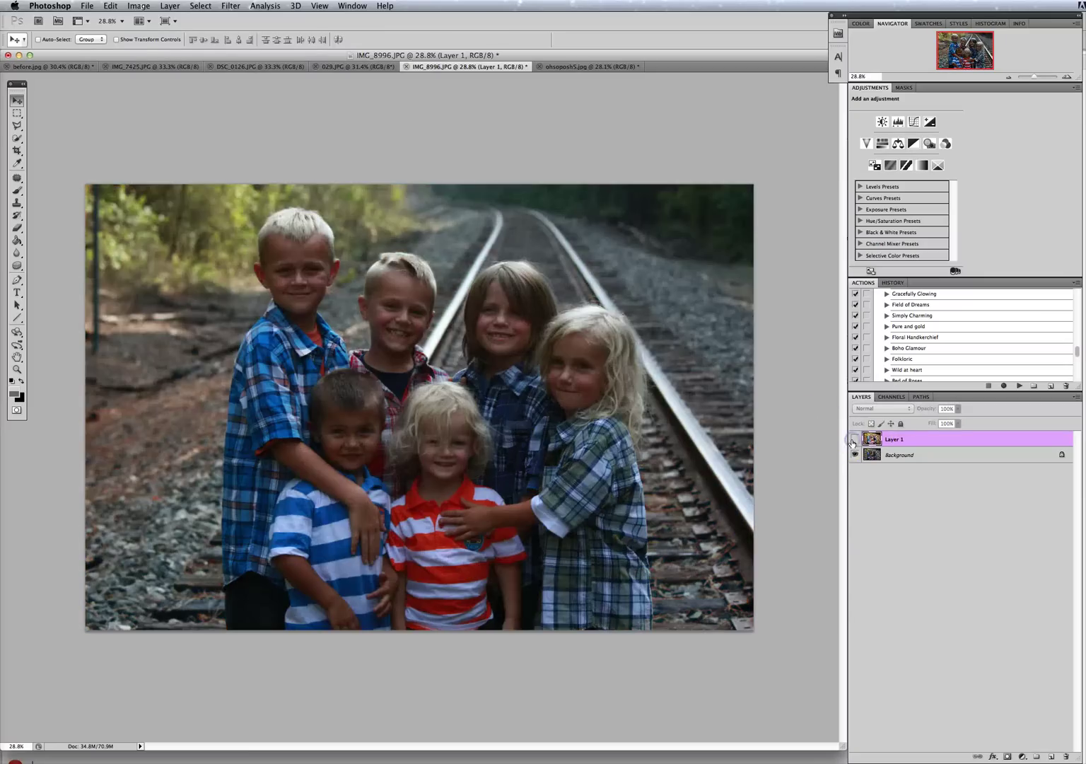
left_click(855, 440)
left_click(855, 439)
left_click(854, 439)
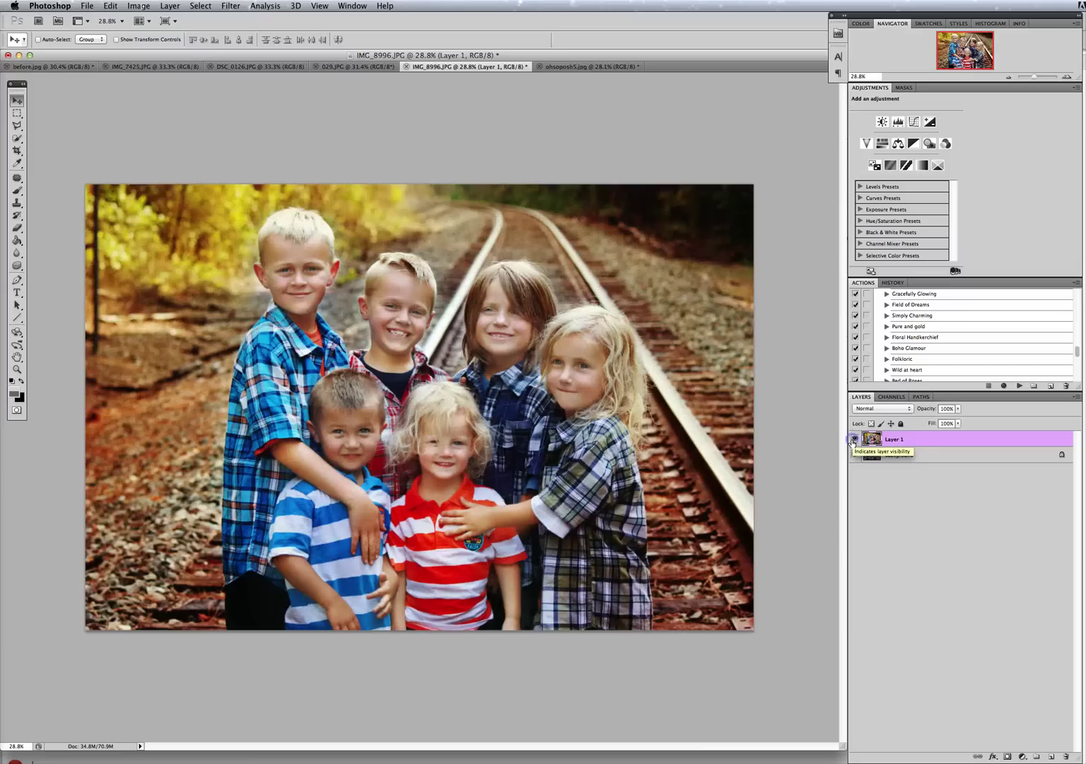
left_click(854, 439)
left_click(854, 439)
Step: Activate the Polygonal Lasso tool
left_click(223, 235)
mouse_move(17, 126)
left_mouse_down()
mouse_move(83, 137)
mouse_move(43, 138)
mouse_move(67, 139)
left_mouse_up()
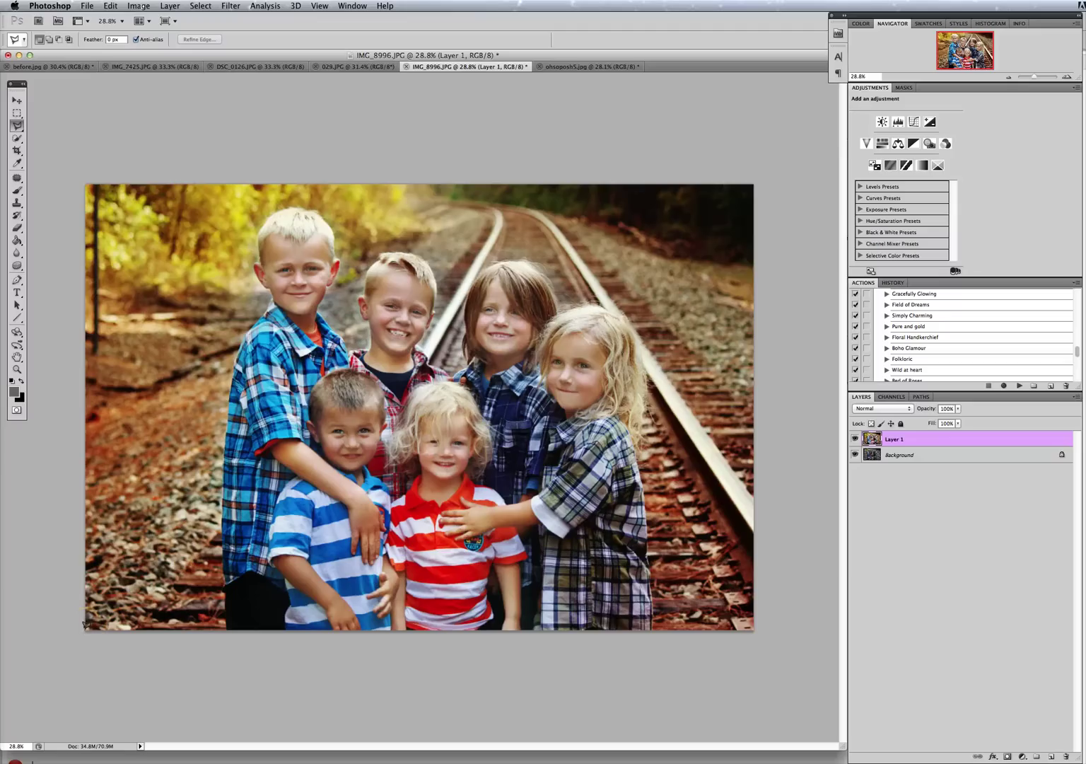
left_click(84, 625)
left_click(753, 482)
left_click(753, 486)
left_click(753, 479)
key("super+d")
Step: Select the lower-right triangle of the photo along its corner-to-corner diagonal and add a layer mask to Layer 1 from that selection
mouse_move(90, 627)
left_mouse_down()
mouse_move(362, 640)
mouse_move(723, 632)
left_mouse_up()
left_click(755, 622)
left_click(753, 186)
mouse_move(753, 183)
left_mouse_down()
mouse_move(328, 502)
mouse_move(91, 606)
mouse_move(78, 625)
mouse_move(753, 627)
left_mouse_up()
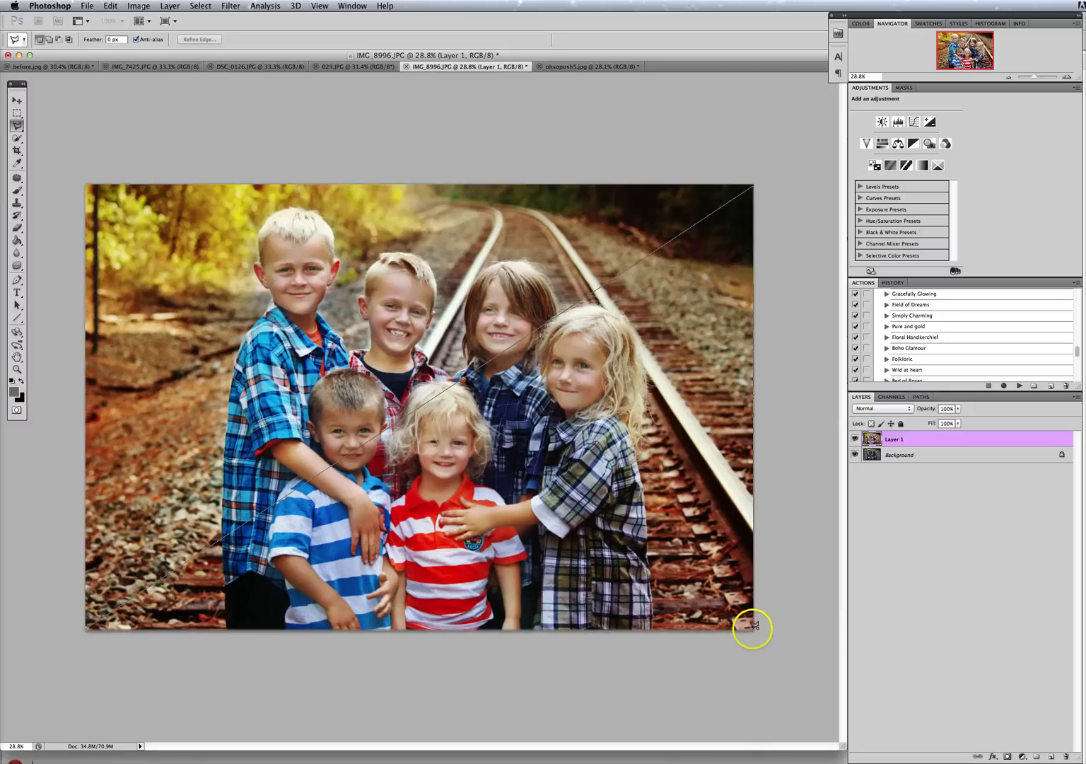
double_click(753, 628)
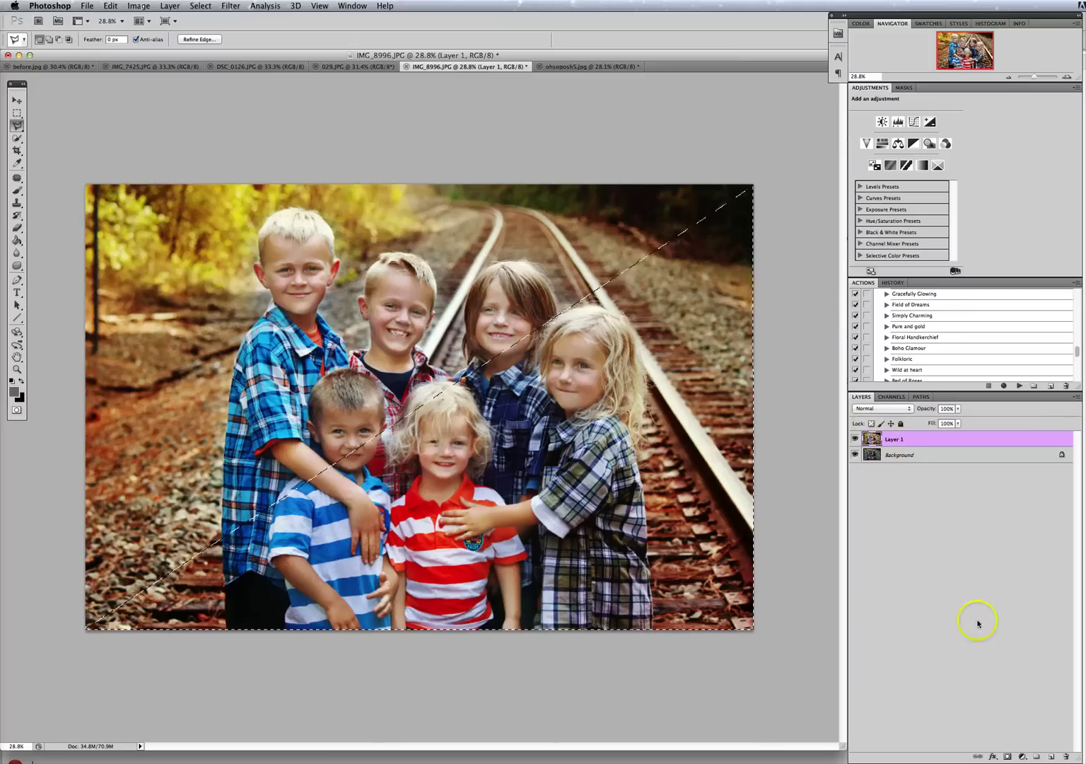
left_click(1007, 756)
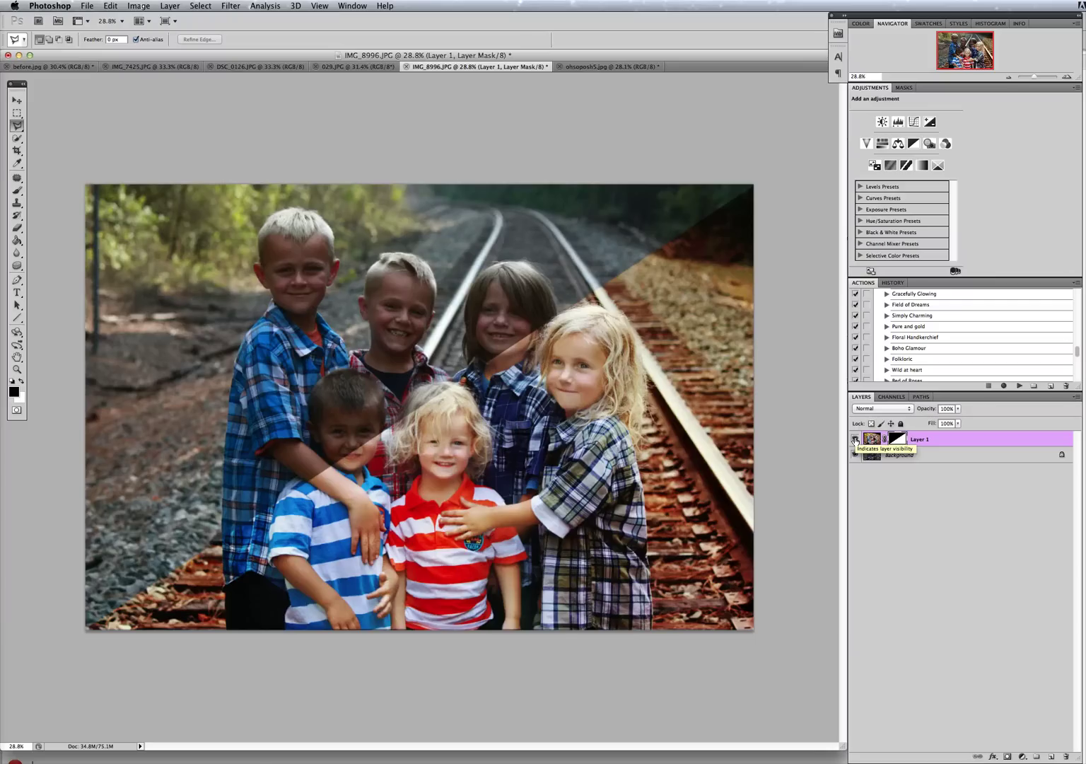
Step: Hide and show the masked Layer 1 to check the diagonal before-and-after split
left_click(854, 439)
left_click(854, 439)
left_click(854, 439)
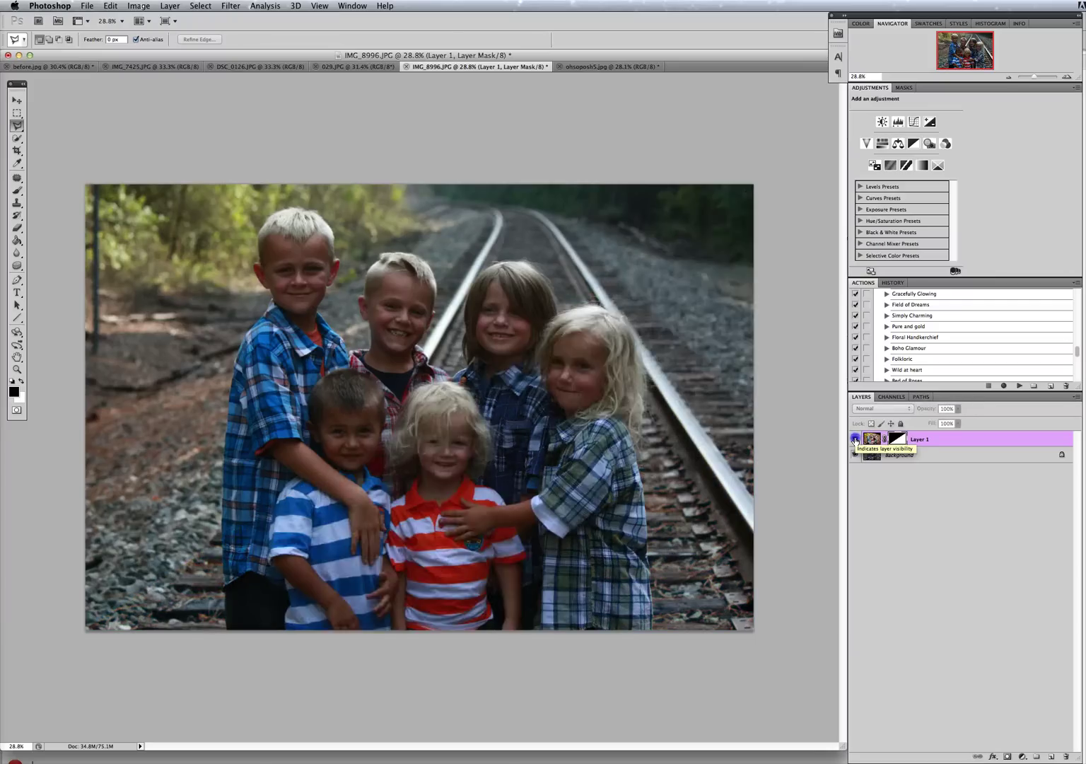
left_click(854, 439)
left_click(379, 501)
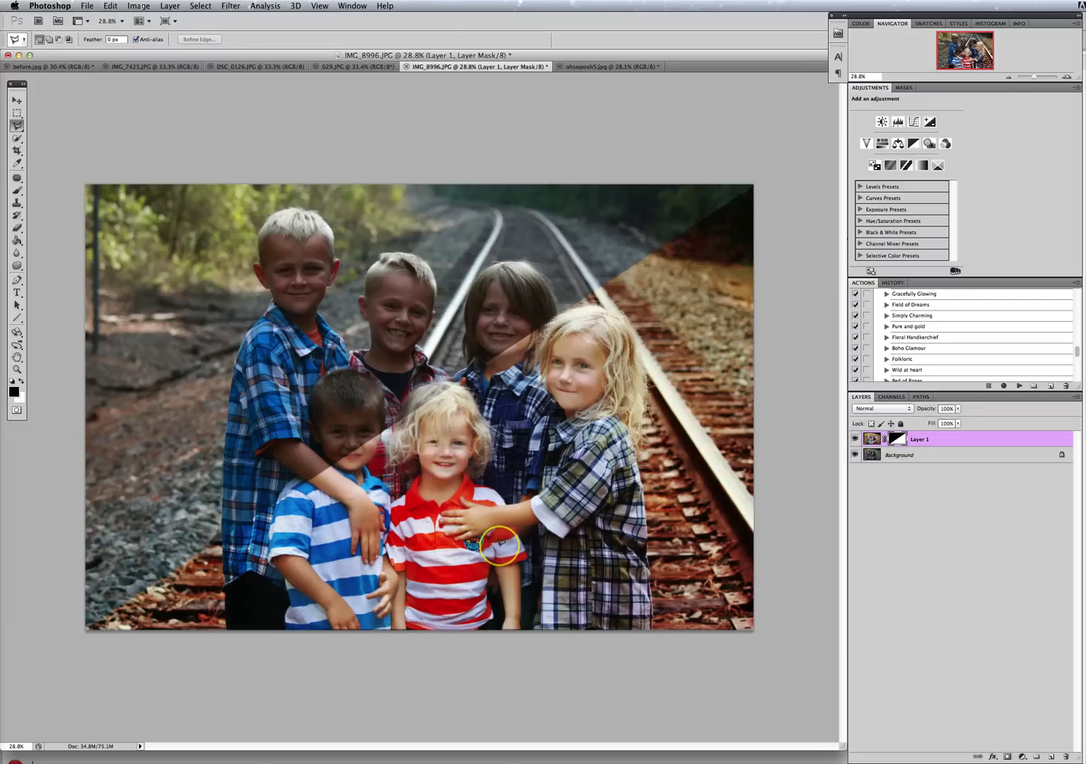
Step: Draw a text box in the photo's upper-left corner with the Horizontal Type tool and enter SOOC
key("t")
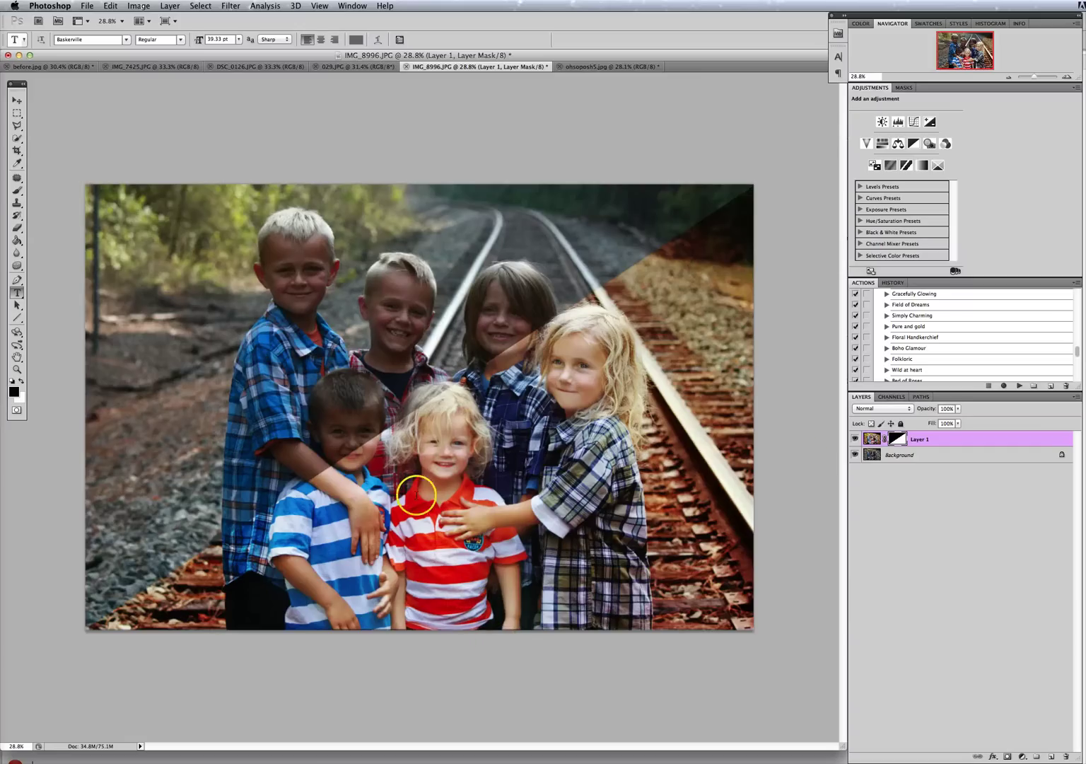
left_click(16, 292)
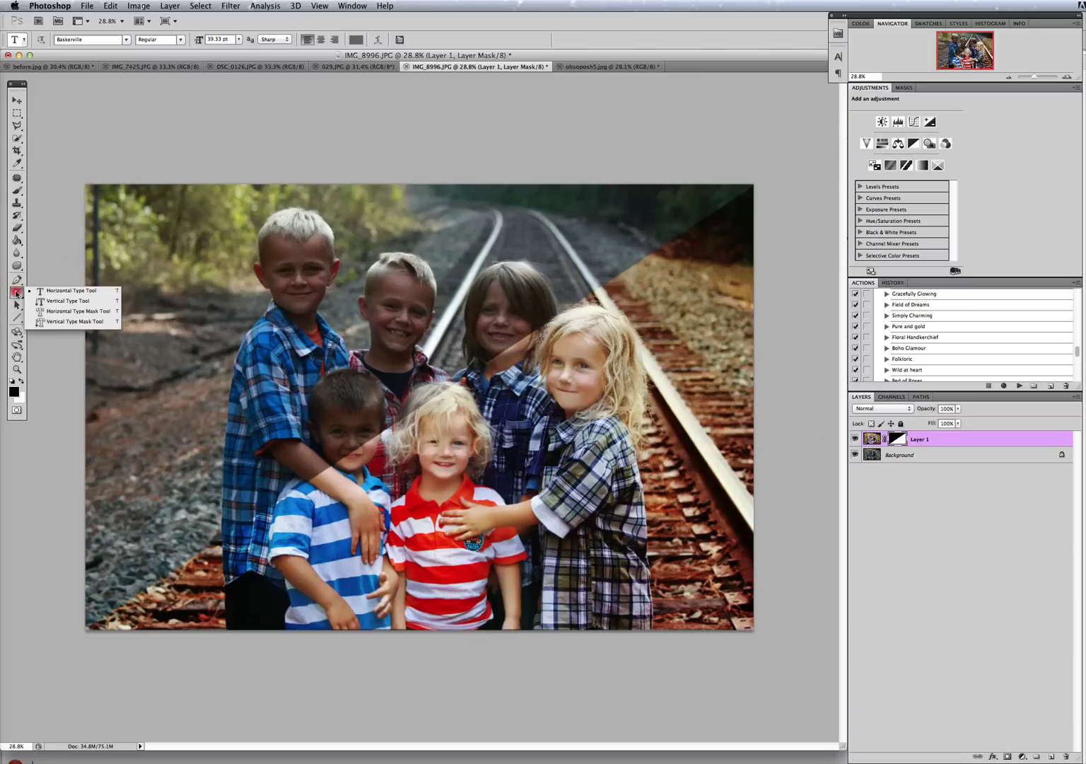
left_click(71, 291)
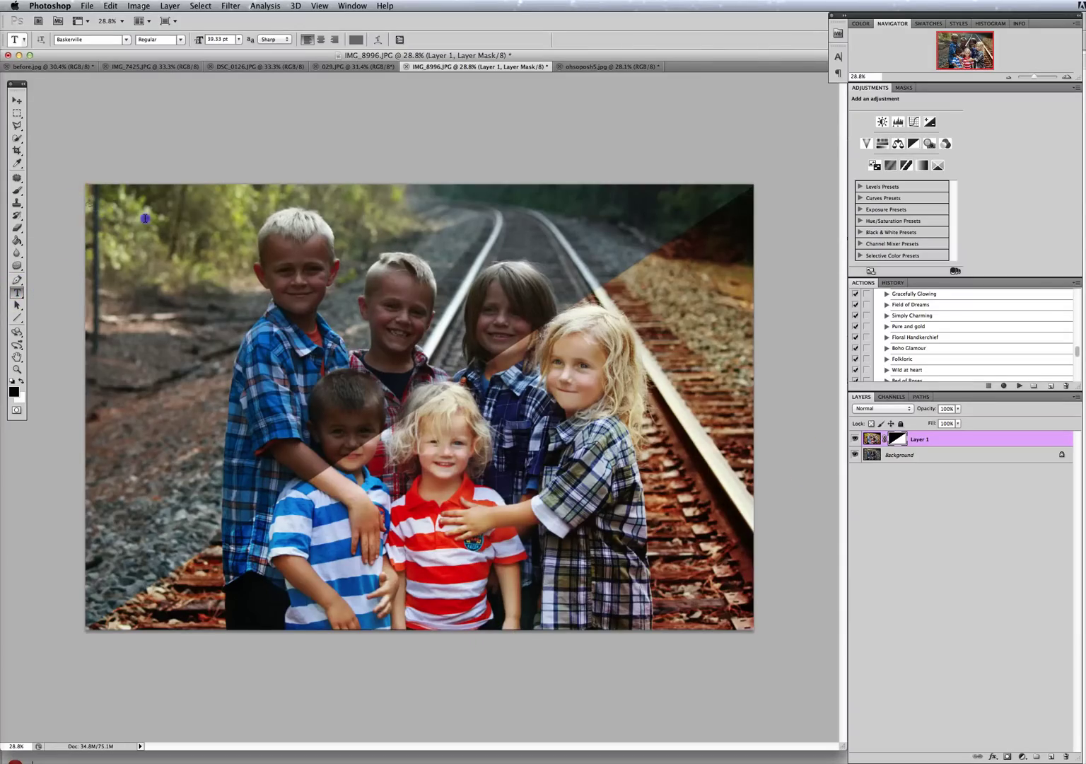
left_click_drag(243, 242, 244, 244)
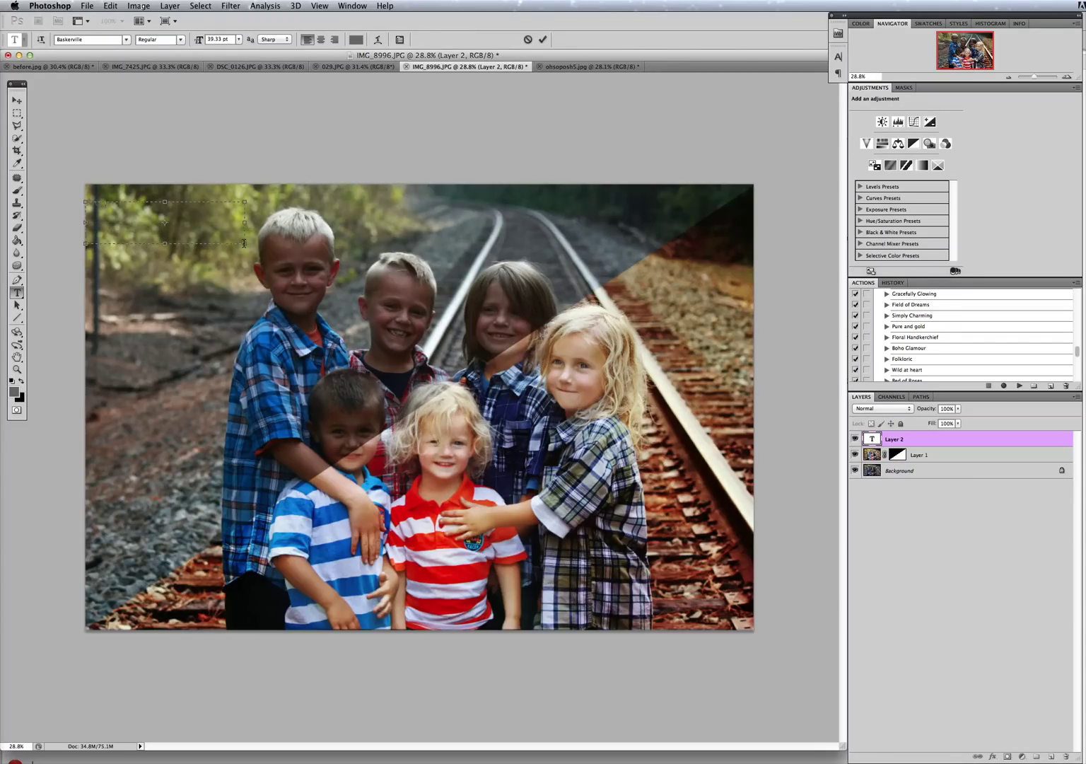
left_click(104, 203)
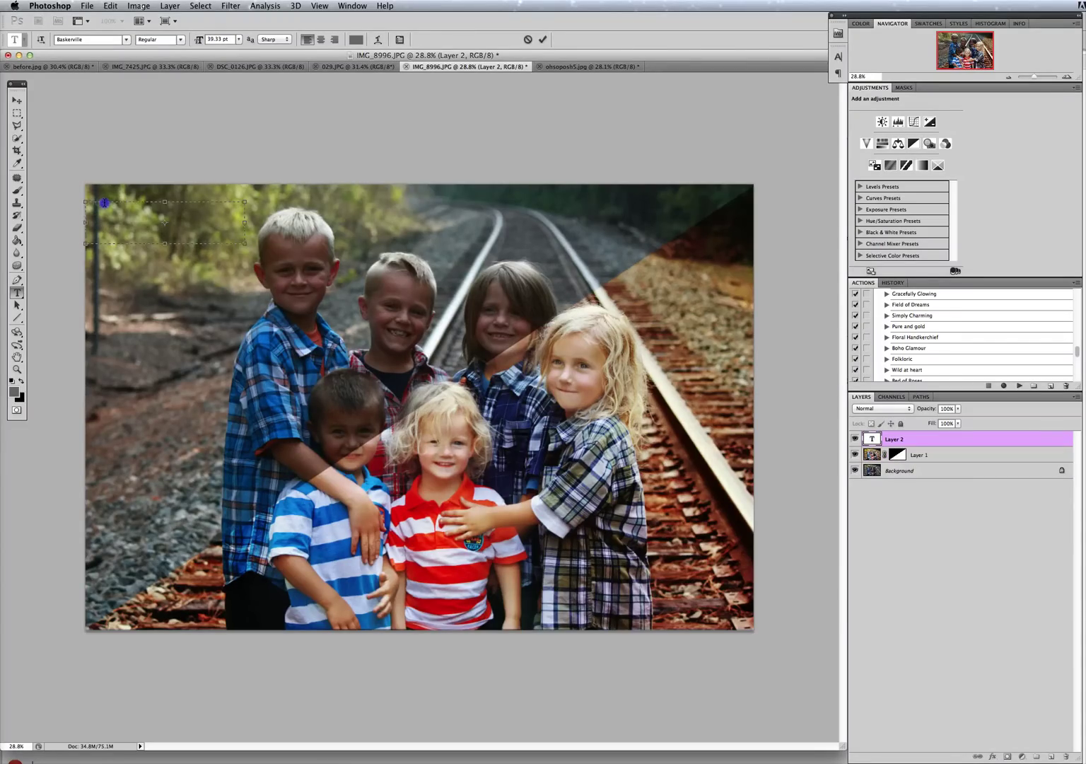
Step: Set the SOOC text's colour to near-white #fdf8f7, increase its font size and commit the text
left_click(13, 394)
left_click(118, 513)
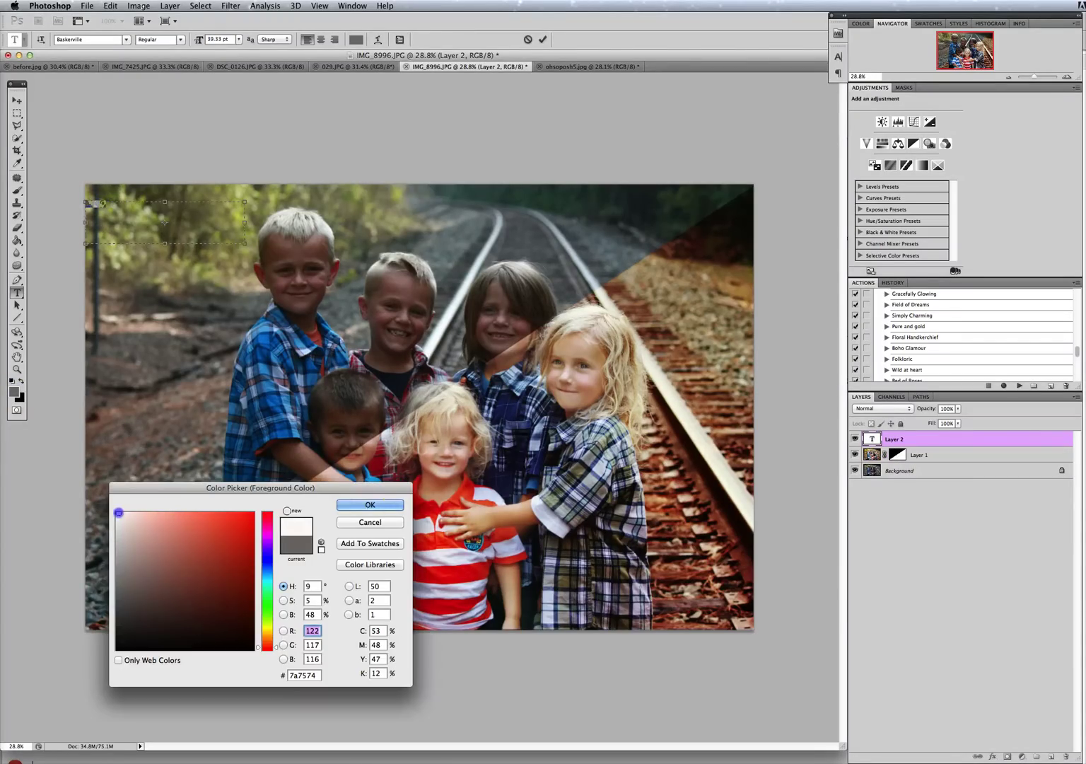
left_click(371, 506)
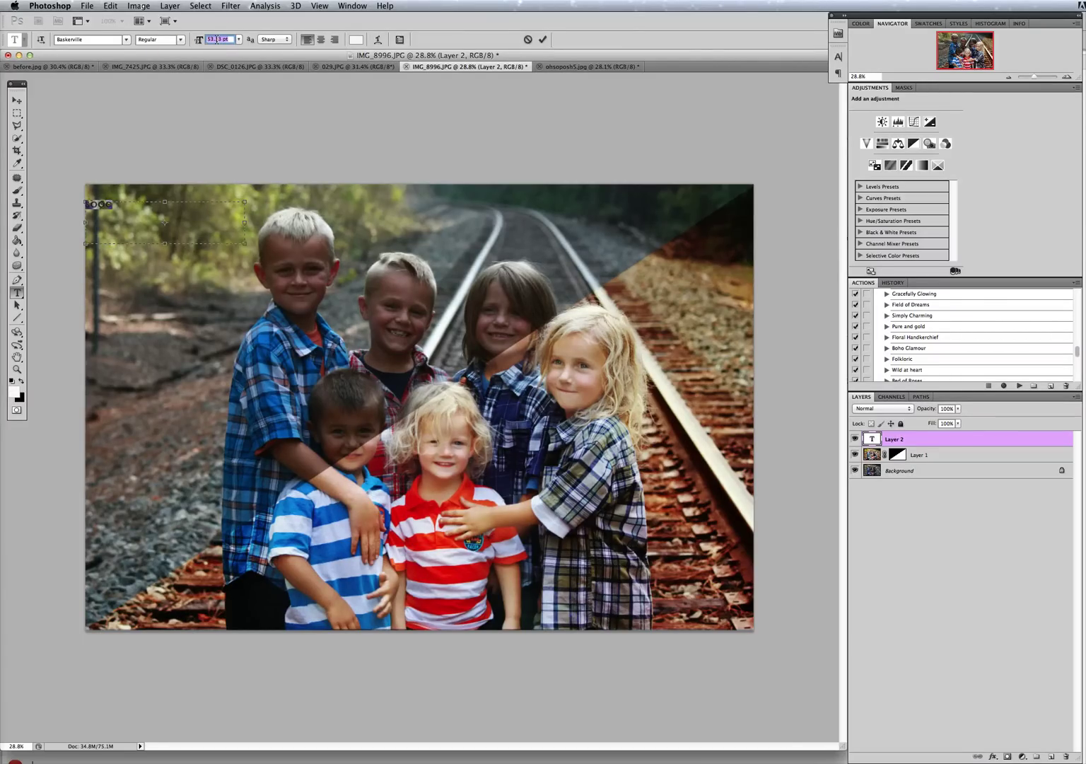
key("Up")
key("Up")
left_click(542, 39)
Step: Move the SOOC label slightly inward from the photo's left edge and extend the document window downward
key("v")
left_click_drag(113, 205, 135, 207)
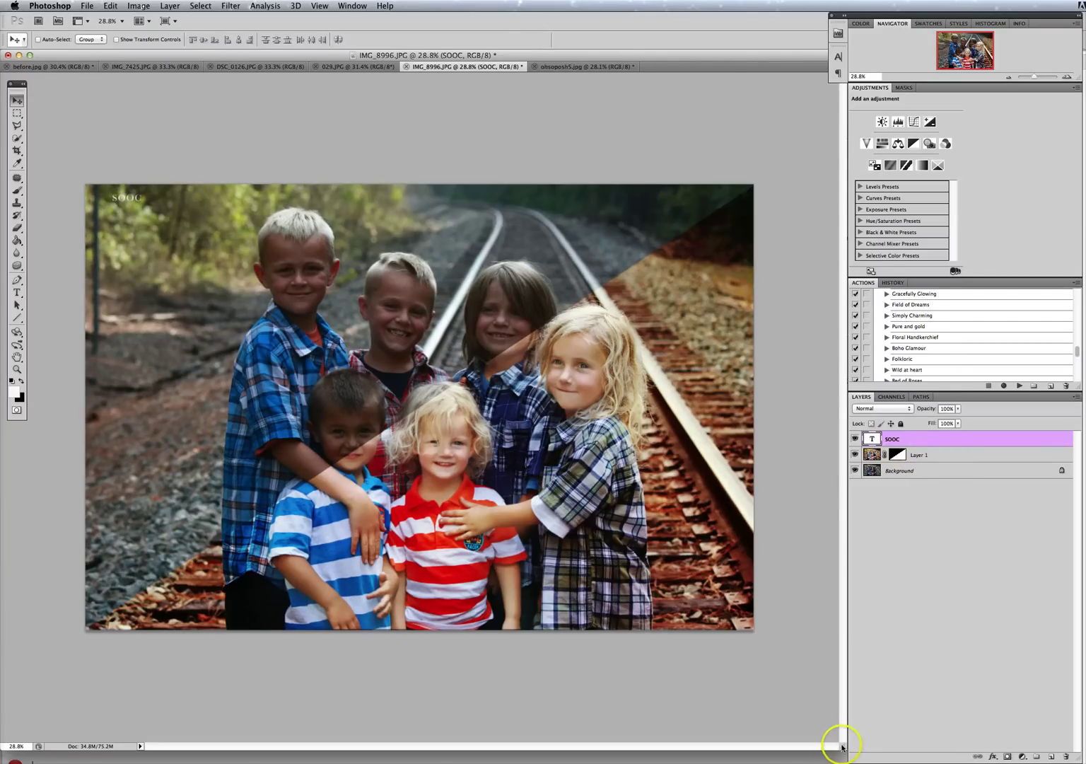
left_click_drag(842, 748, 843, 758)
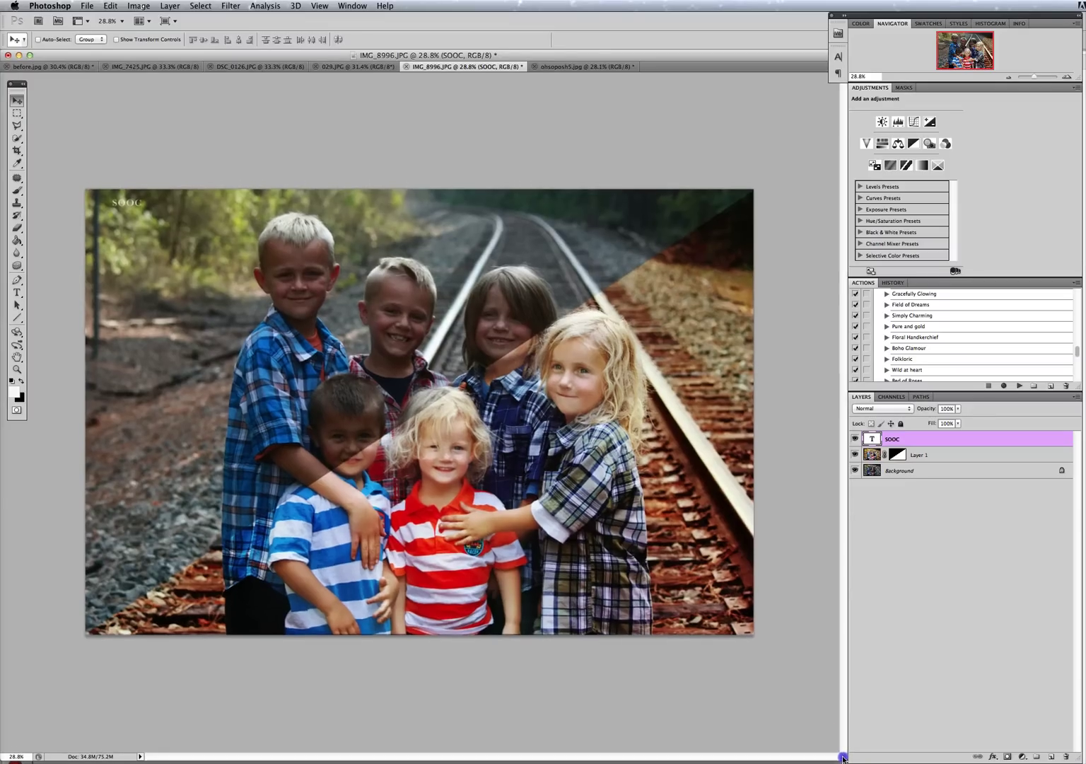